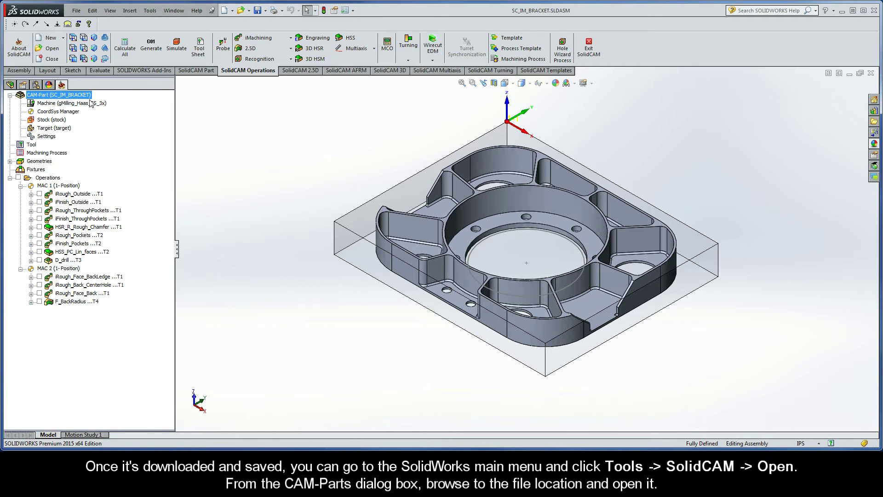
- Via Tools > SolidCAM > Open, select SC_IM_BRACKET.prz, then SC_IM_BRACKET_No3D.prz, in the CAM-Parts dialog
click(151, 12)
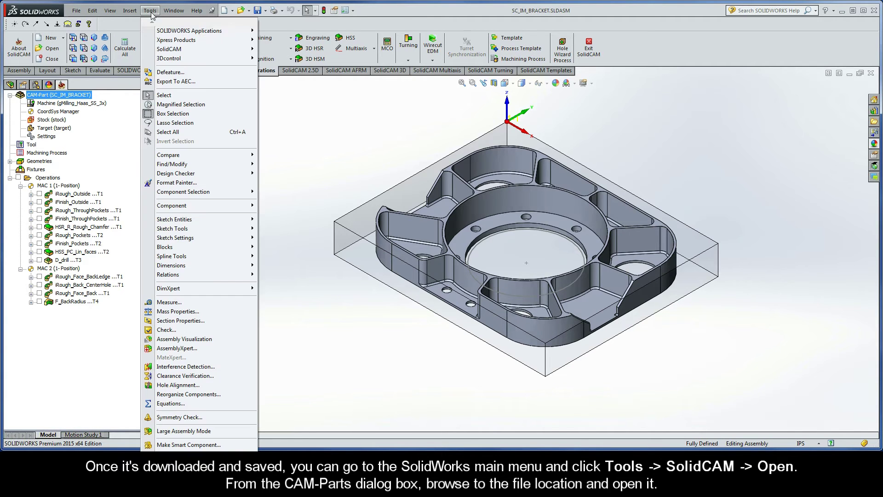
mouse_move(169, 49)
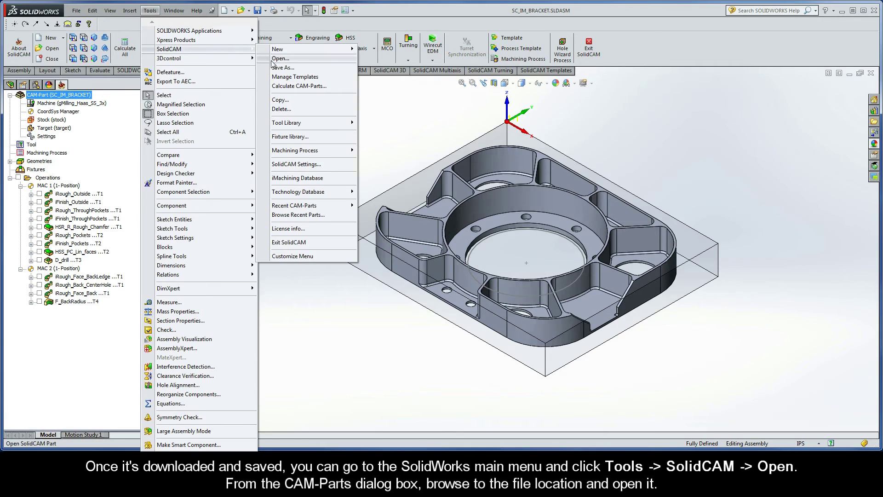
click(271, 60)
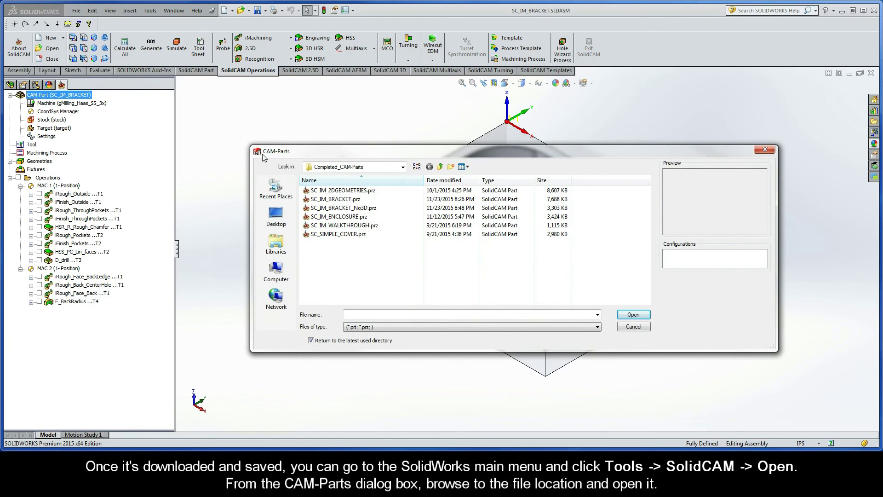
click(331, 199)
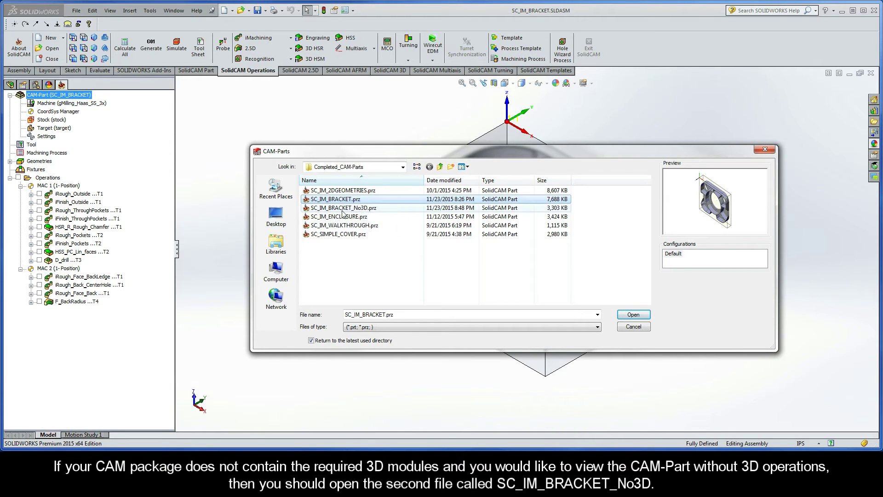
click(339, 210)
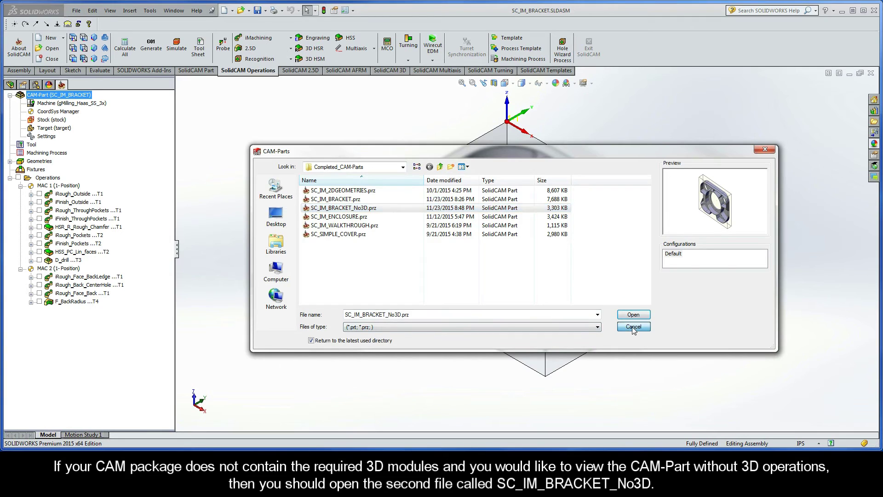
- Dismiss the browser and inspect the SC_IM_BRACKET CAM-Part's coordinate systems in CoordSys Manager
key(Return)
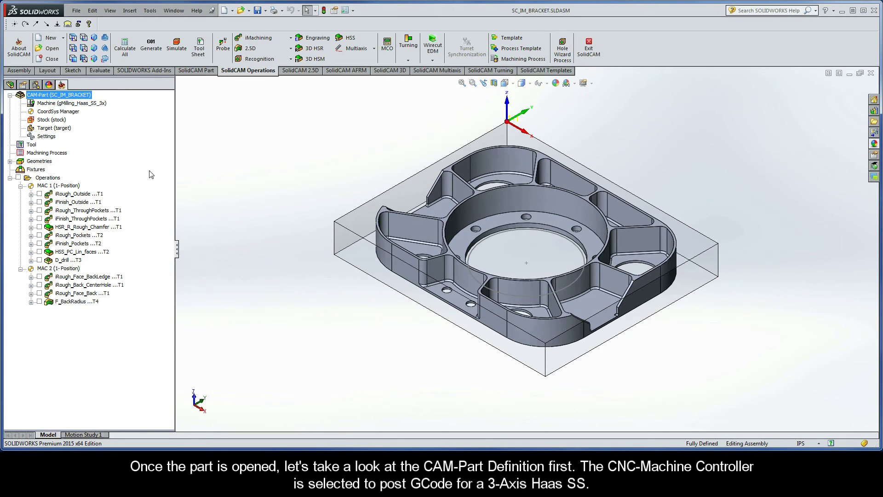
double_click(66, 95)
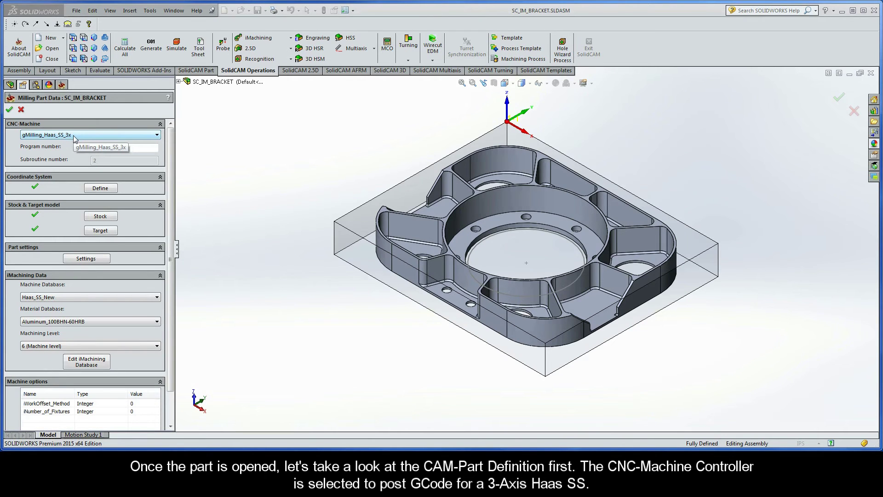
click(100, 188)
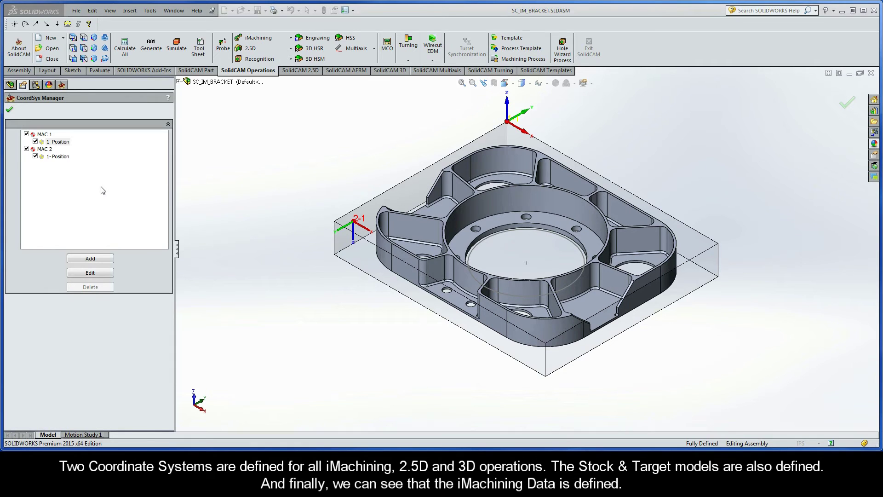
click(9, 110)
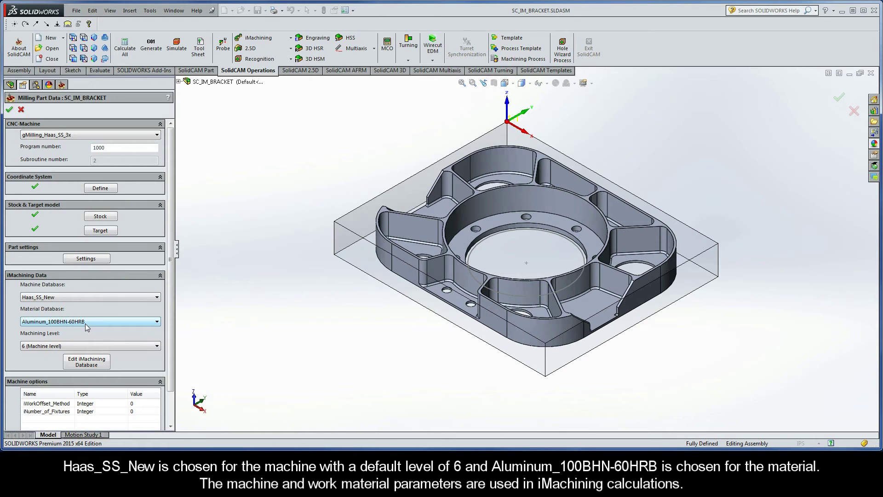
- Cancel Milling Part Data, open iRough_Outside, and display its two-chain Outside geometry on the bracket
click(21, 109)
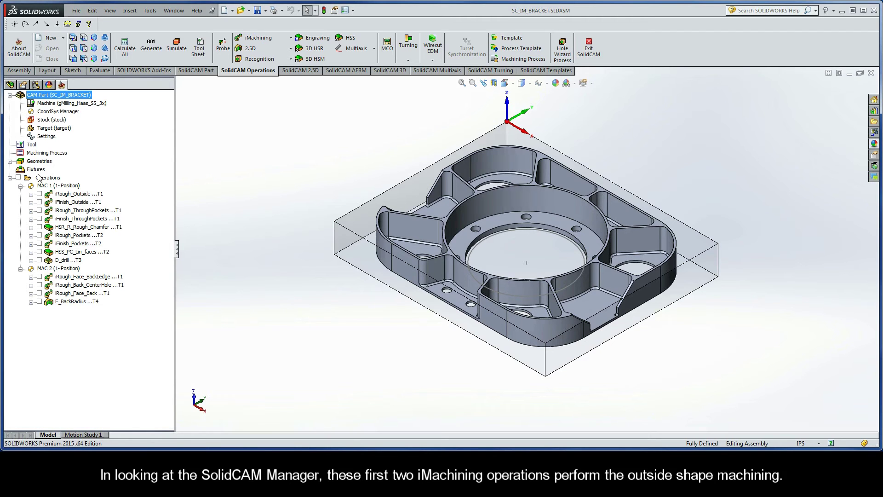
click(70, 194)
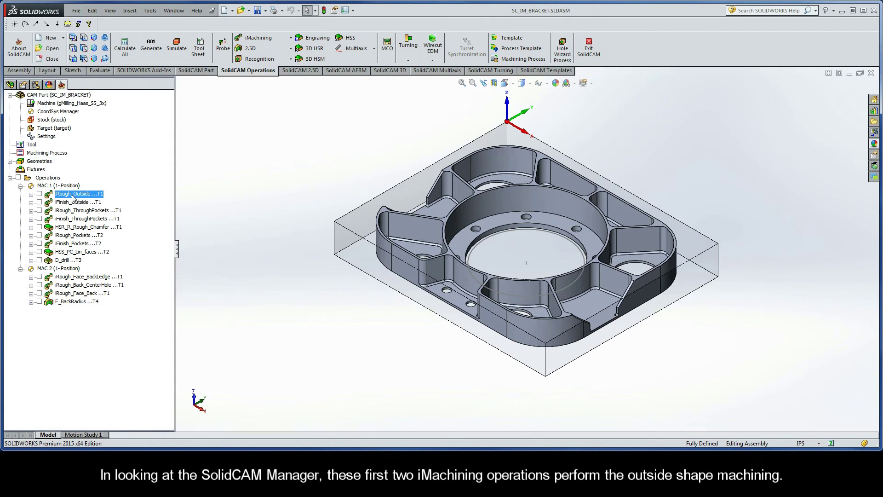
ctrl+click(72, 202)
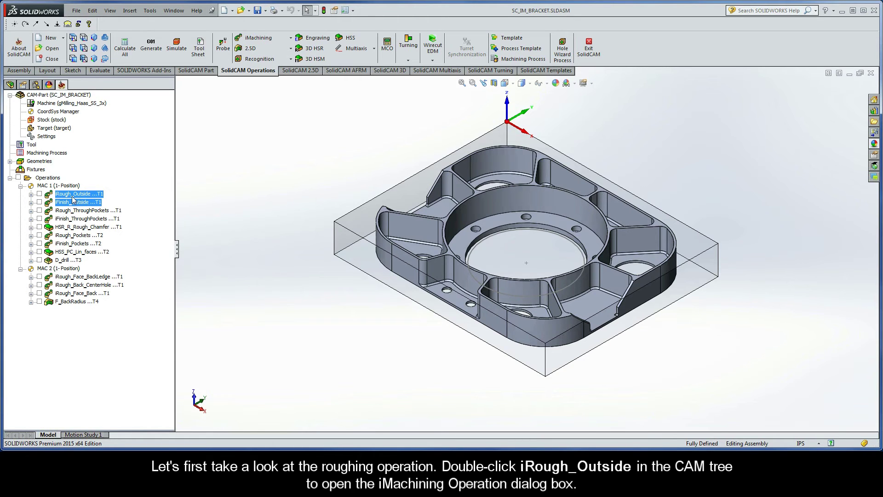
click(72, 197)
double_click(72, 197)
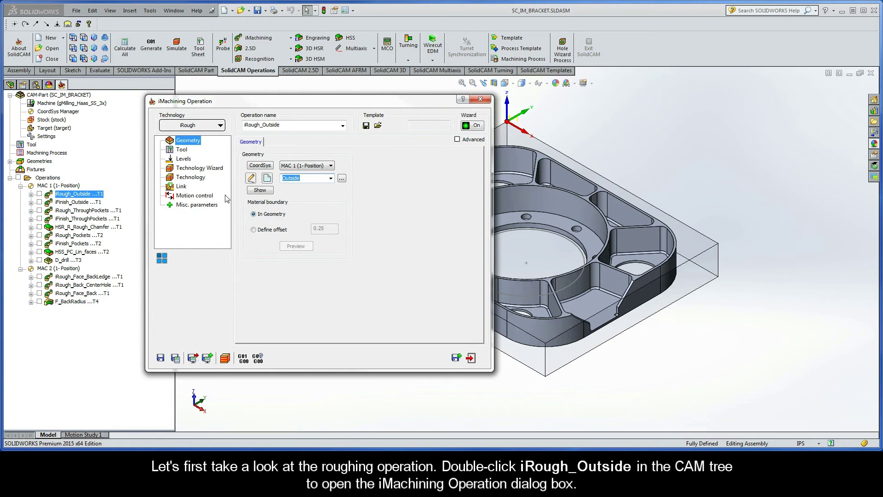
click(260, 191)
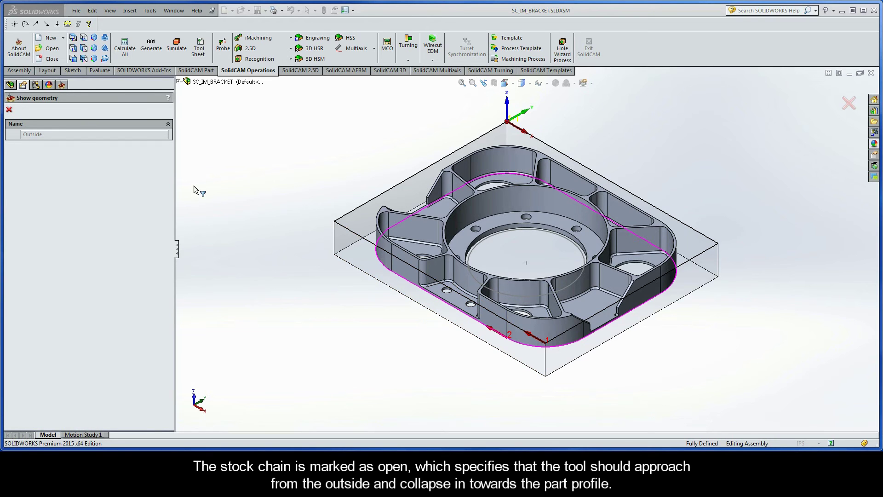
- Check the iRough_Outside tool and milling levels, noting the -0.025 Delta depth
click(9, 110)
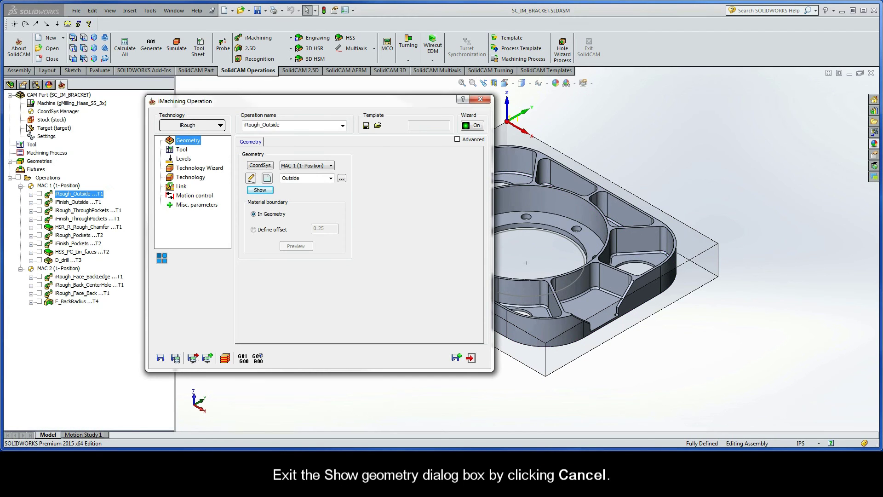
click(182, 151)
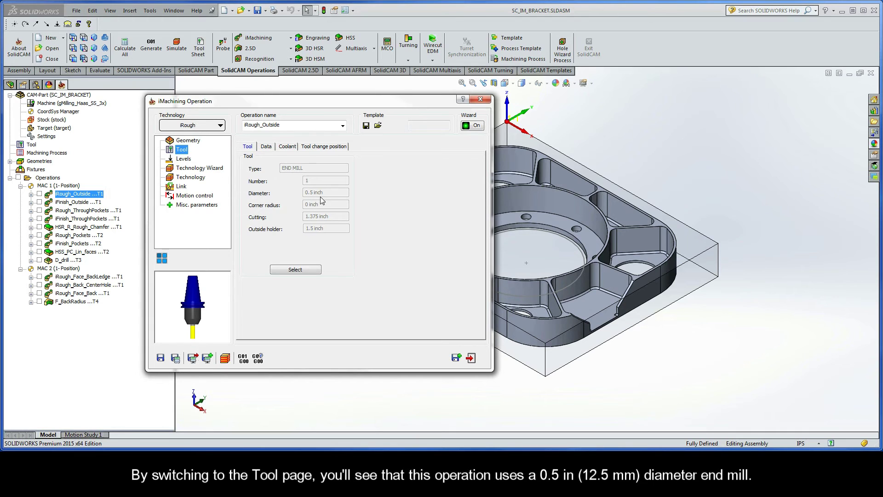
click(185, 160)
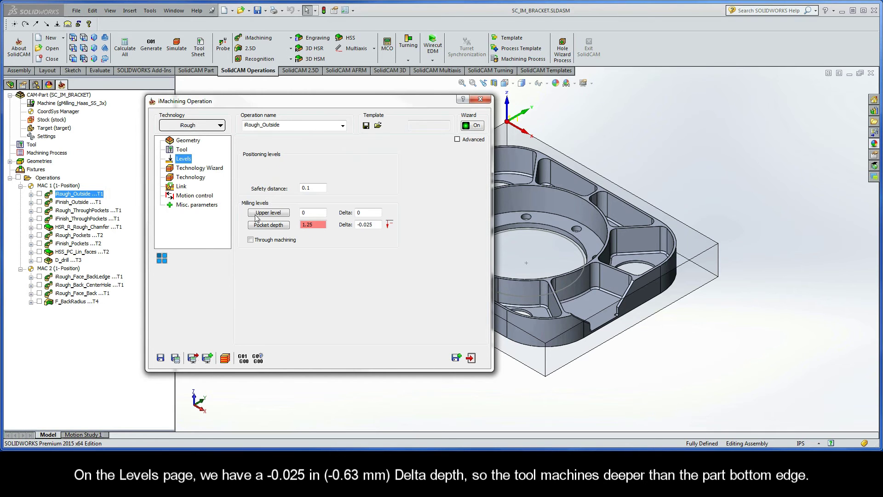
drag(379, 225, 351, 228)
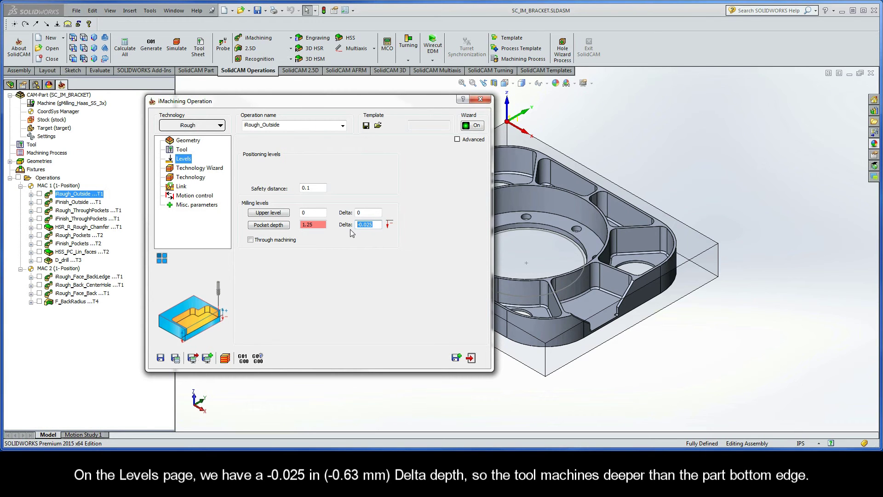
- Review Technology Wizard cutting speed and chip thickness, and the 0.01 wall/island offset
click(193, 168)
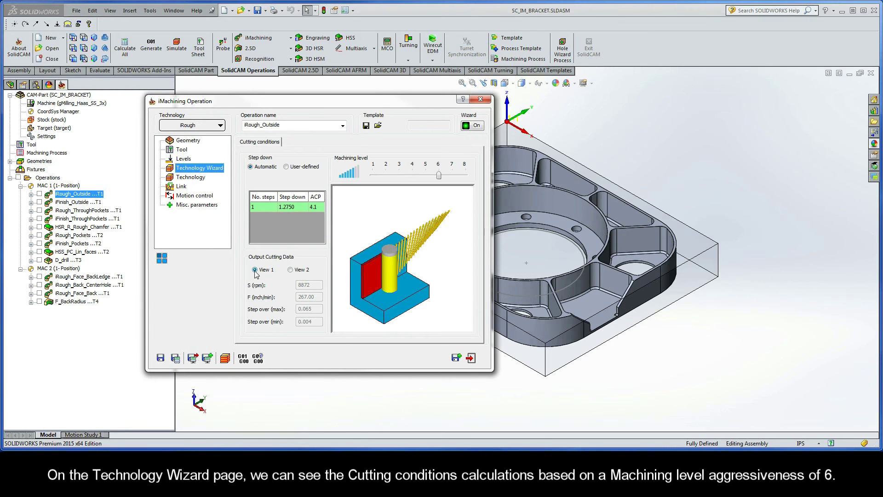
click(290, 270)
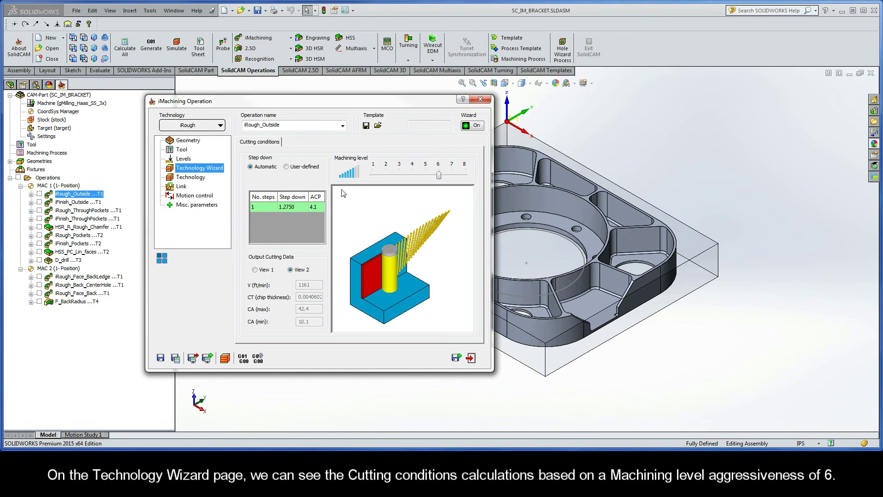
click(197, 181)
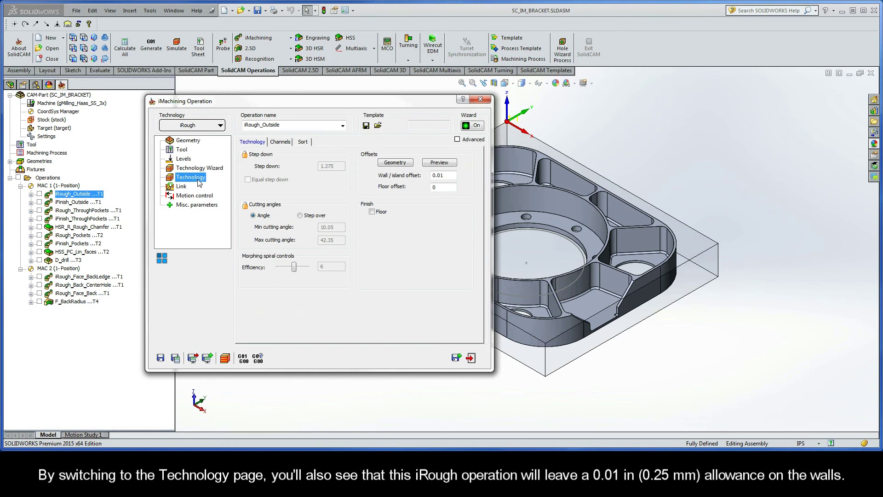
double_click(447, 176)
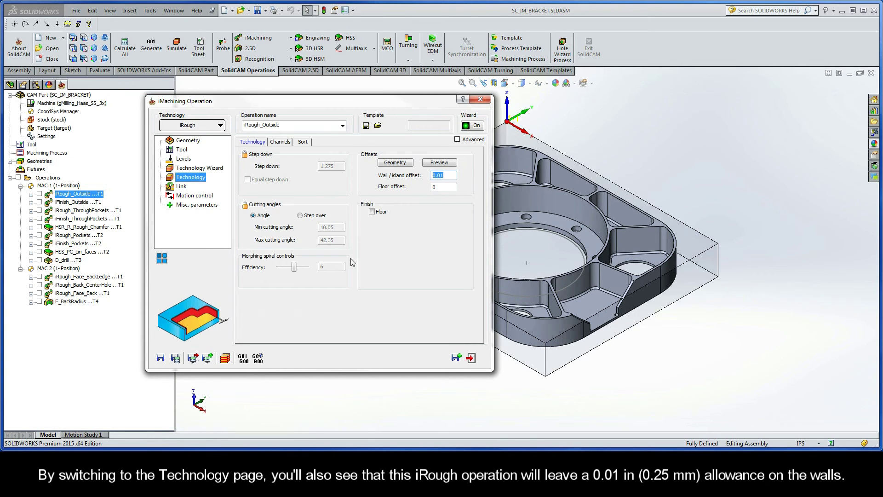
- Simulate iRough_Outside in Host CAD with speed adjusted, then in SolidVerify on the solid stock
click(226, 358)
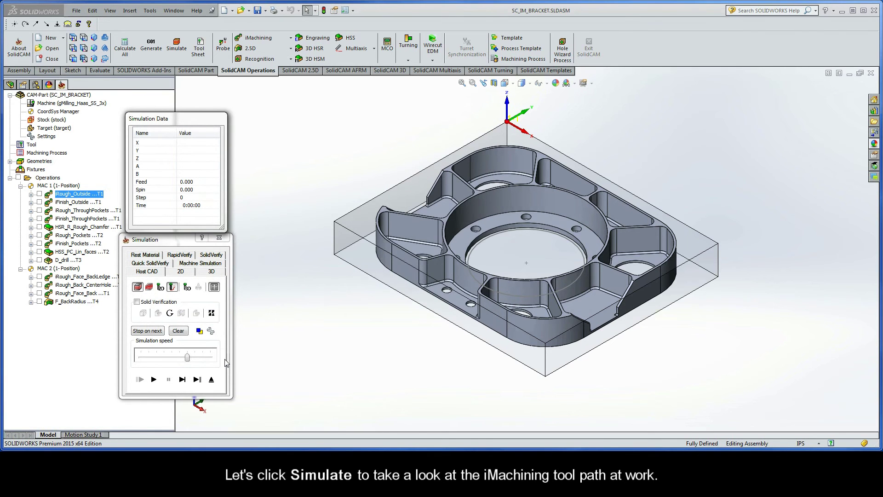
drag(187, 358, 164, 359)
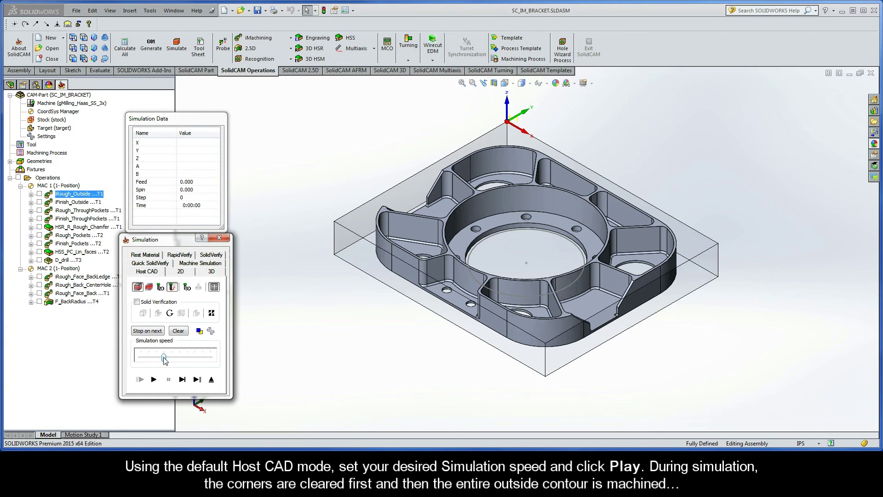
click(153, 380)
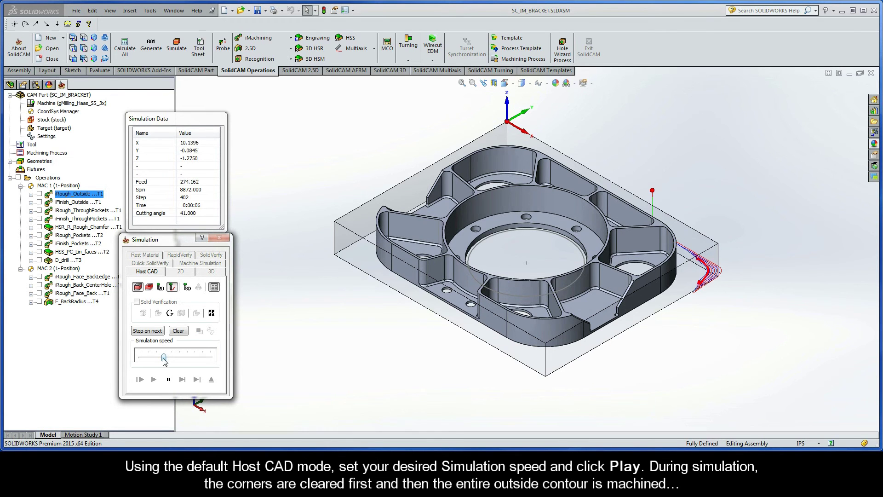
drag(164, 359, 187, 359)
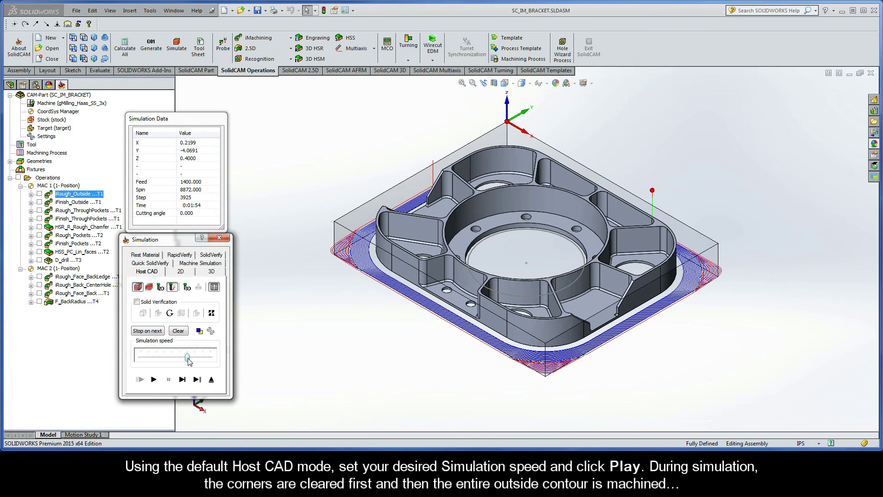
click(210, 255)
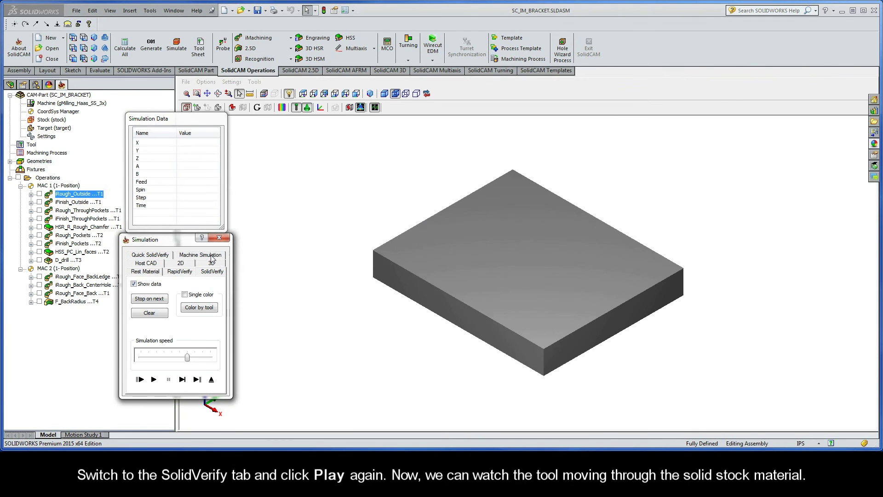
click(154, 380)
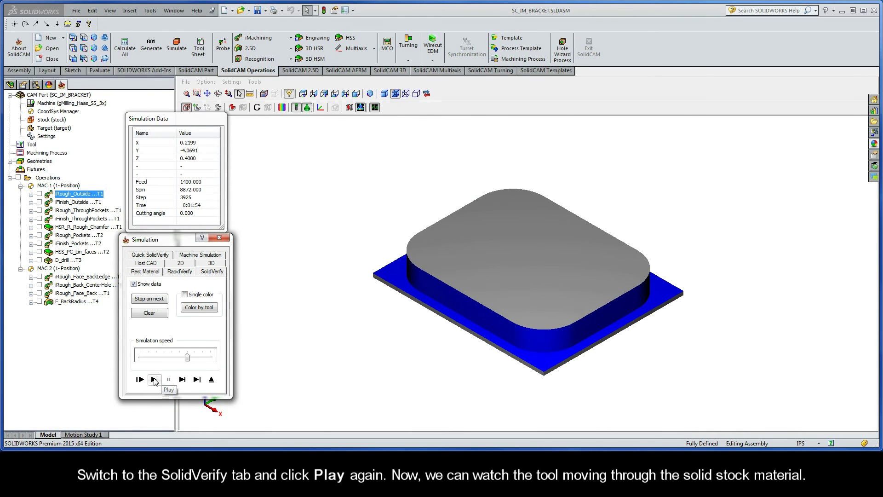
- Exit the simulation and the iRough_Outside iMachining Operation dialog
click(213, 380)
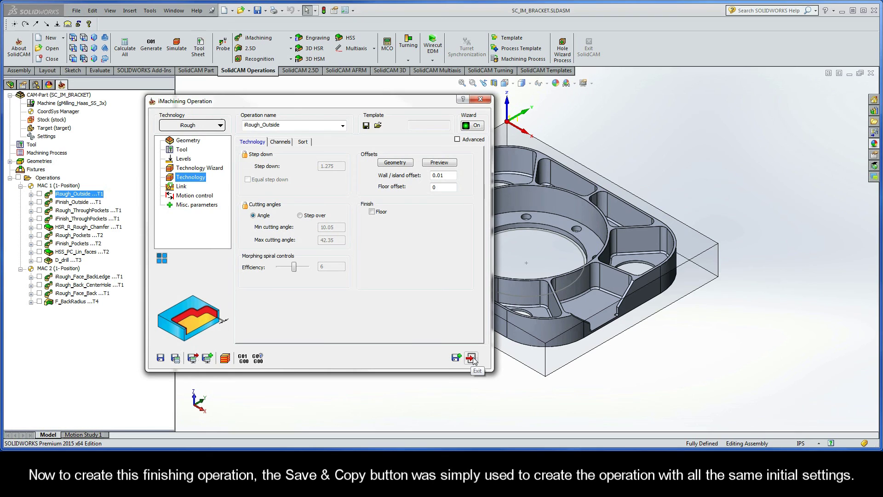
click(473, 357)
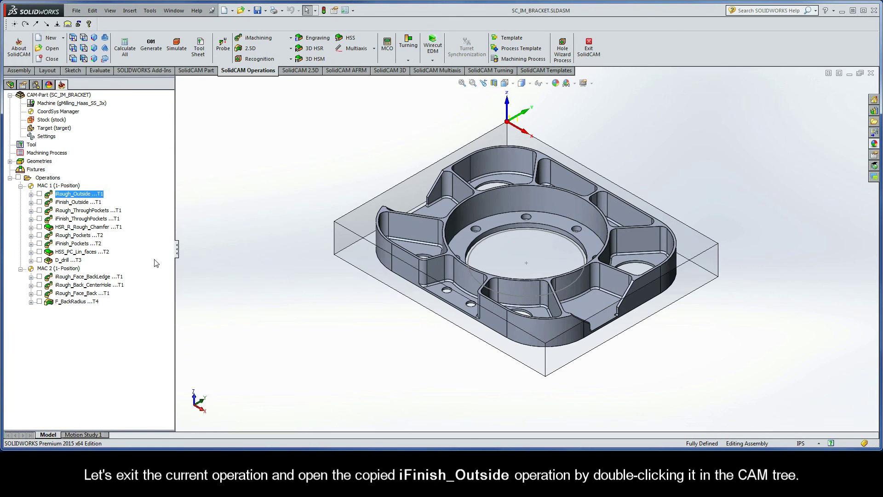
- Open iFinish_Outside and check its tool, milling levels and default cutting conditions
double_click(71, 203)
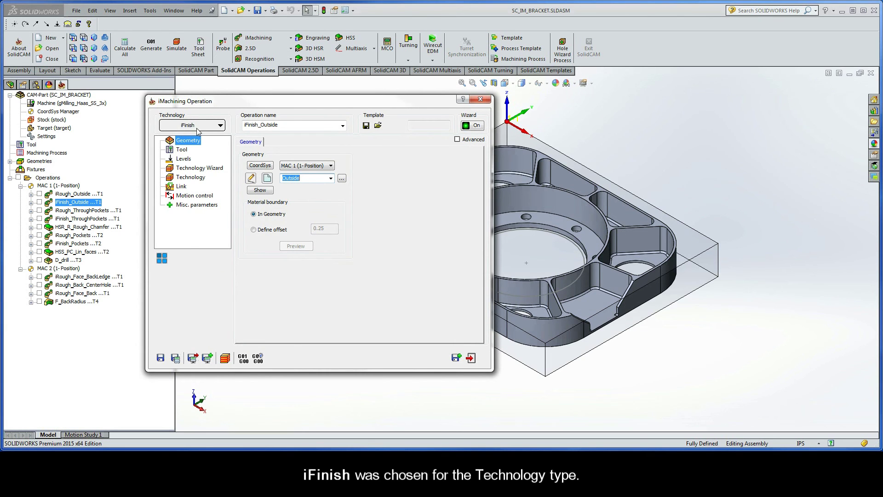
click(182, 151)
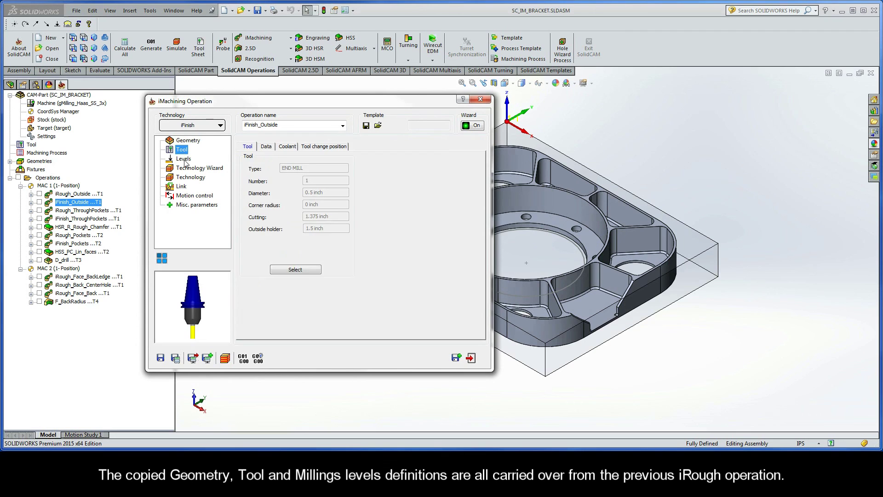
click(186, 160)
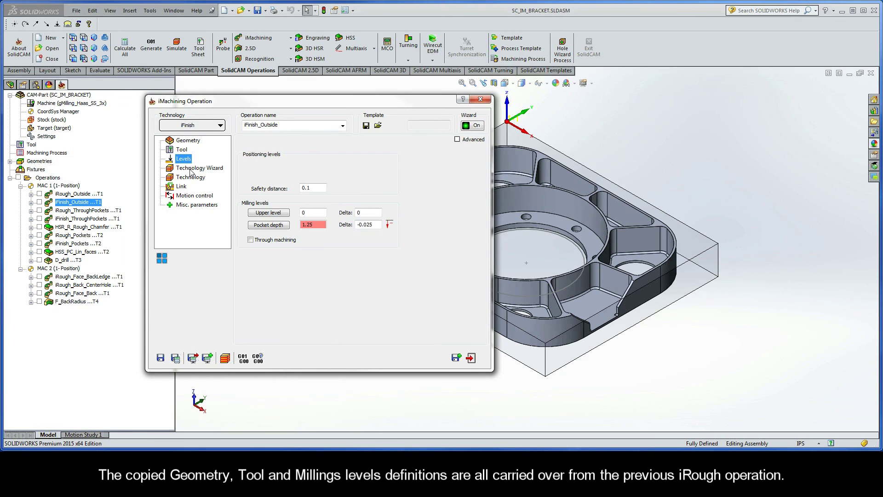
click(192, 169)
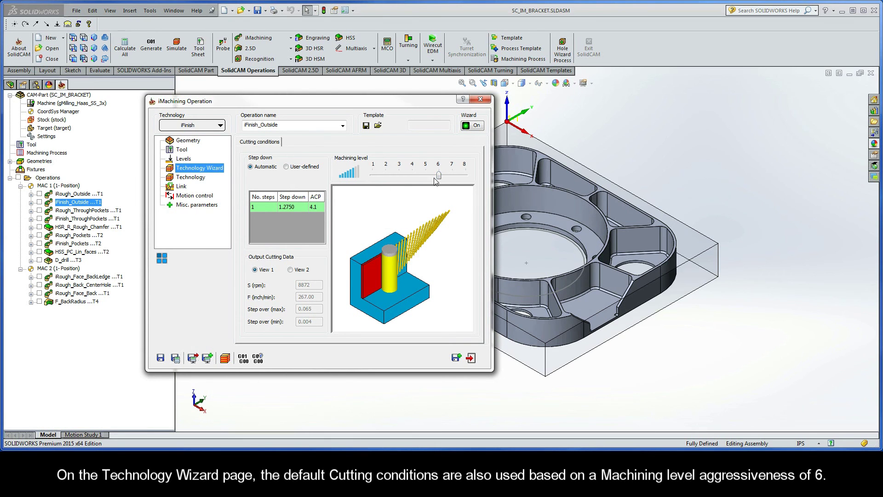
- Review its Technology page and iRest Data showing parent iRough_Outside, then start the simulation
click(192, 178)
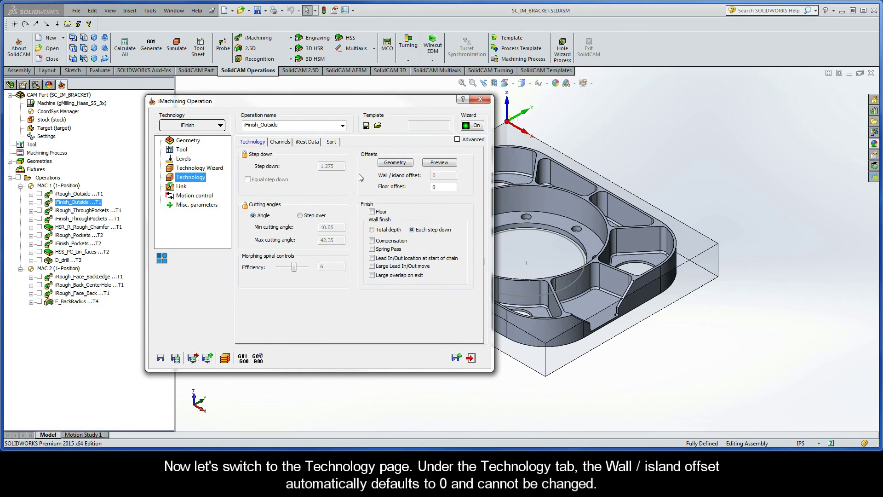
click(306, 144)
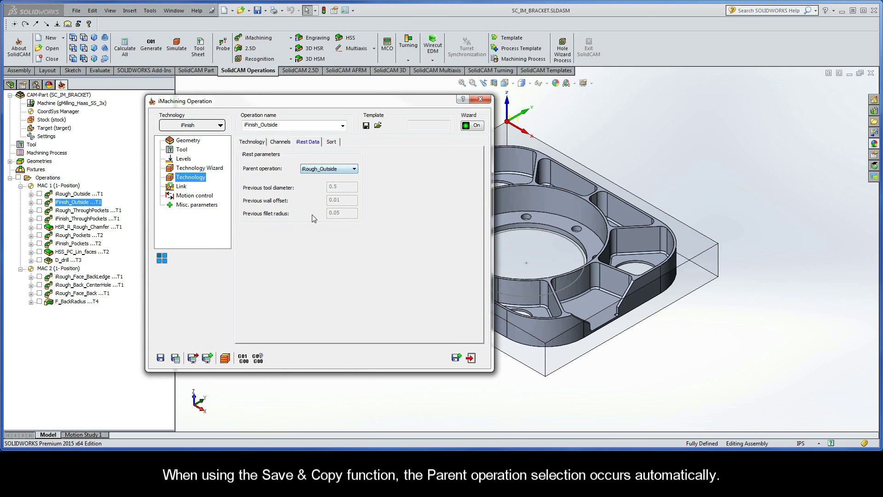
click(226, 358)
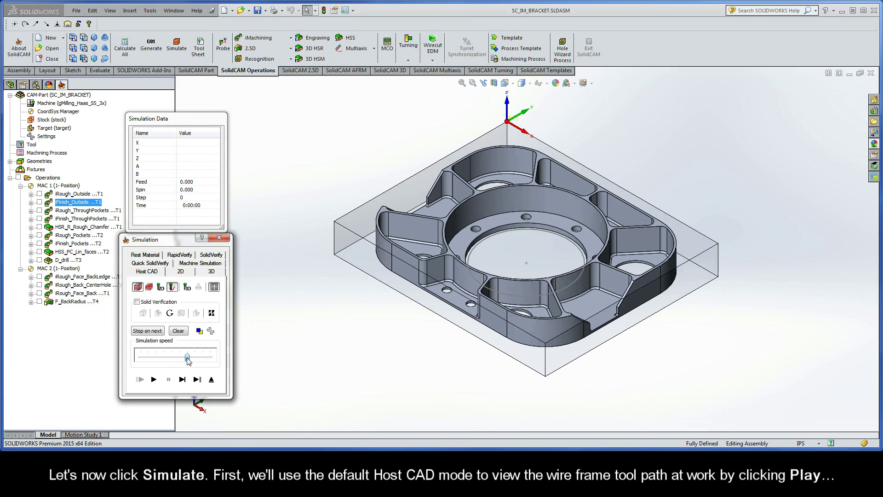
- Play the slowed iFinish_Outside simulation in Host CAD and SolidVerify, then exit simulation and operation
drag(188, 358, 164, 358)
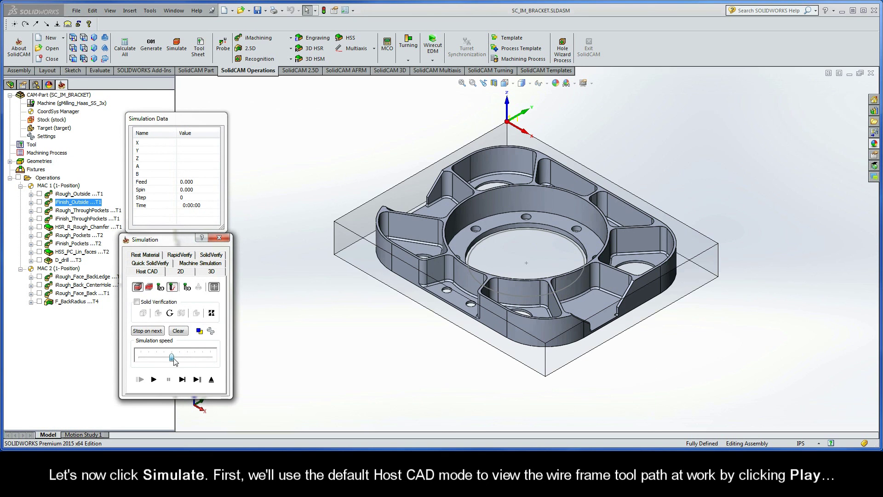
click(155, 380)
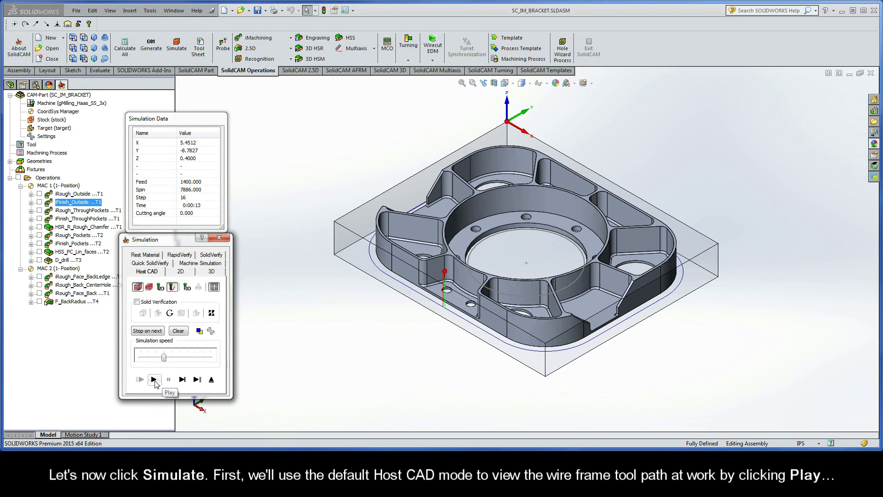
click(212, 257)
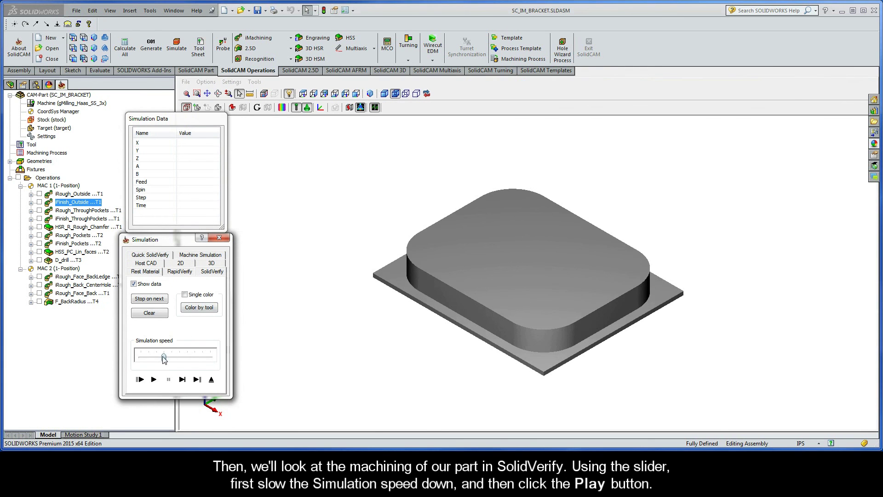
drag(164, 358, 151, 358)
click(153, 380)
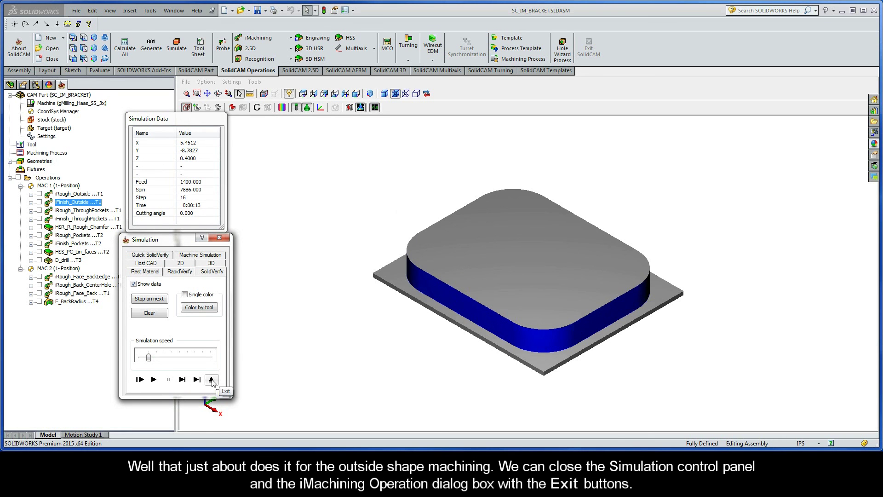
click(212, 381)
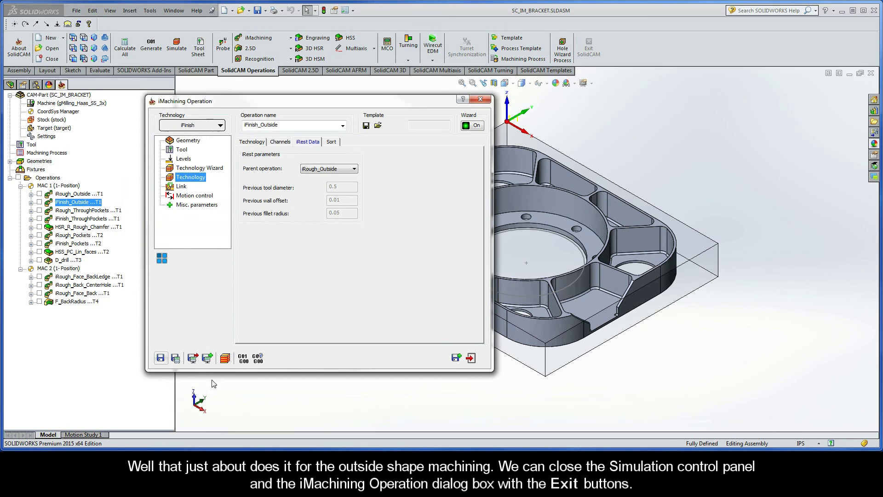
click(472, 358)
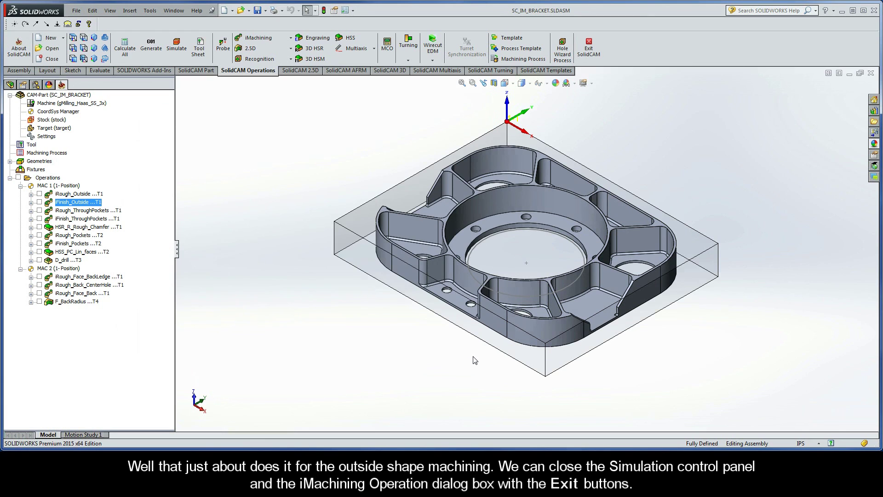